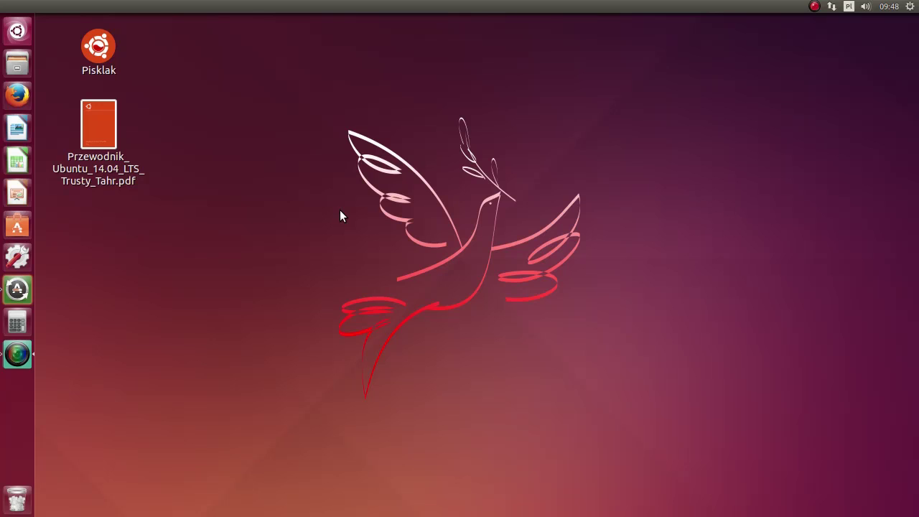
Step: Open the background settings from the desktop (Zmień tło pulpitu) and close their window
right_click(443, 53)
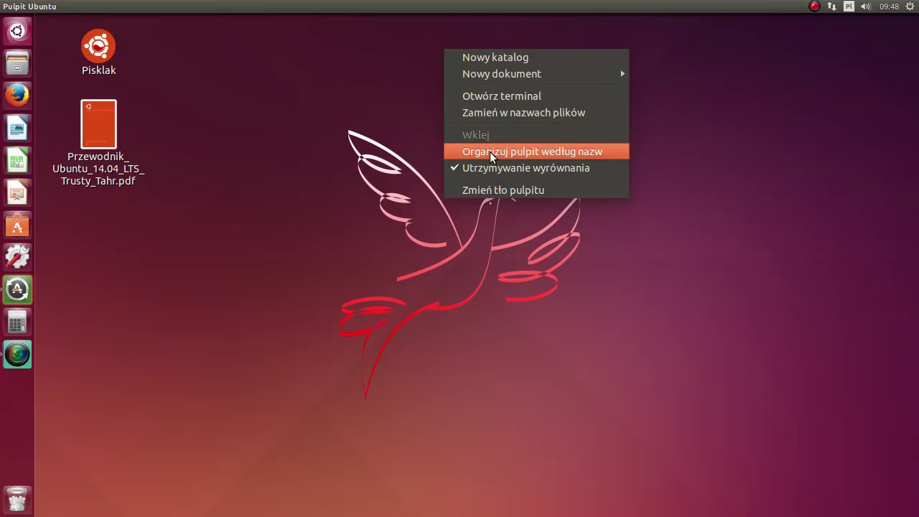
left_click(521, 191)
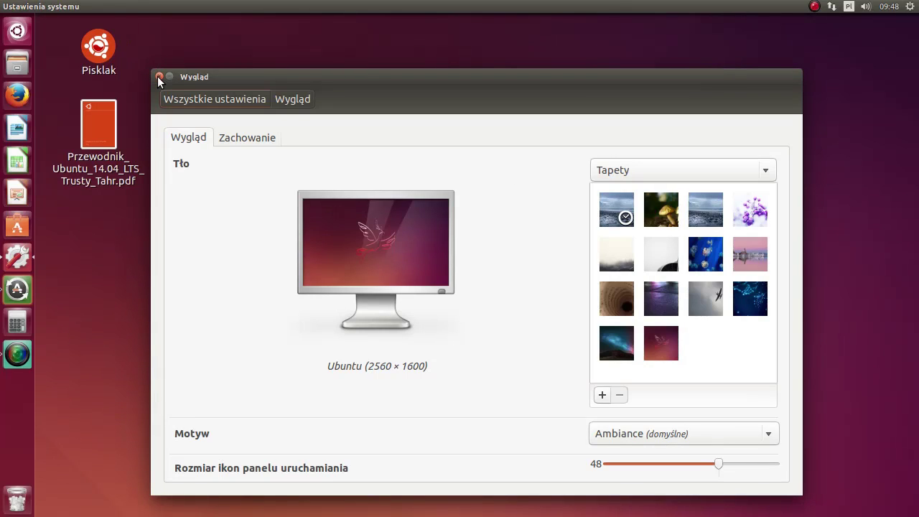
left_click(159, 77)
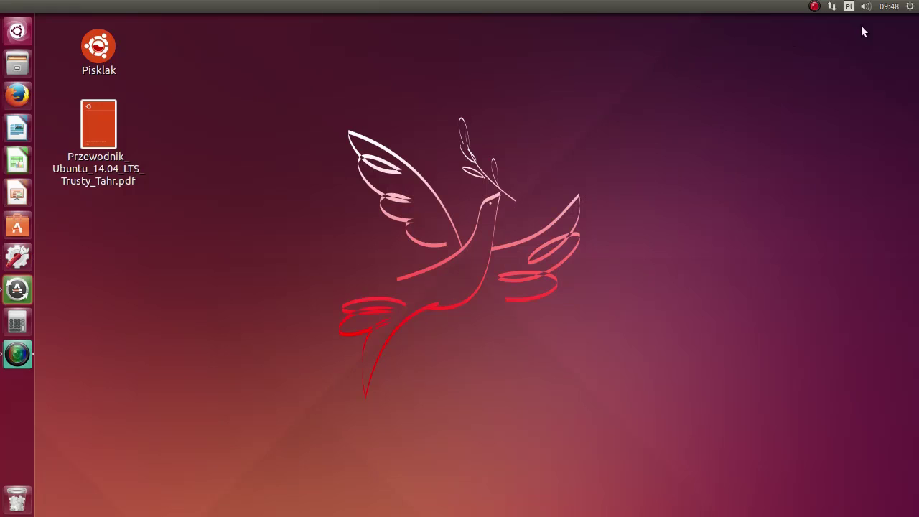
Step: Open the Wygląd page in the system settings
left_click(910, 7)
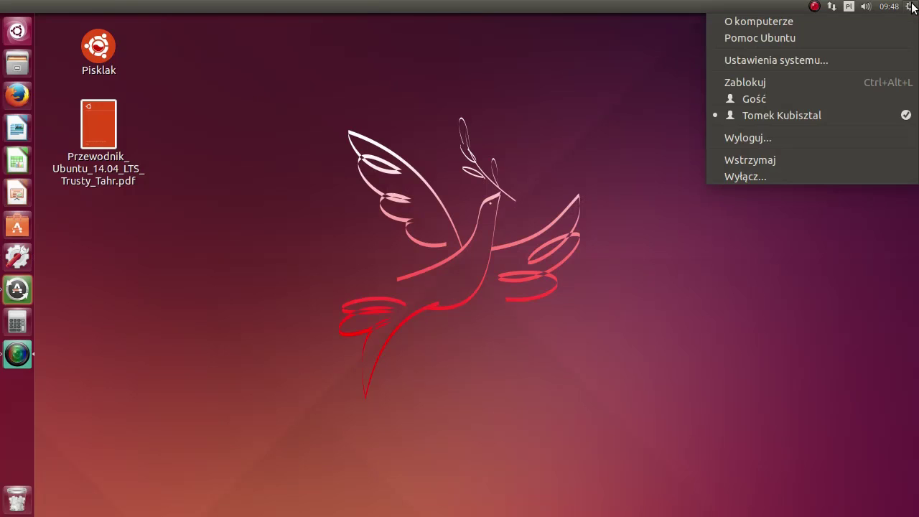
left_click(840, 64)
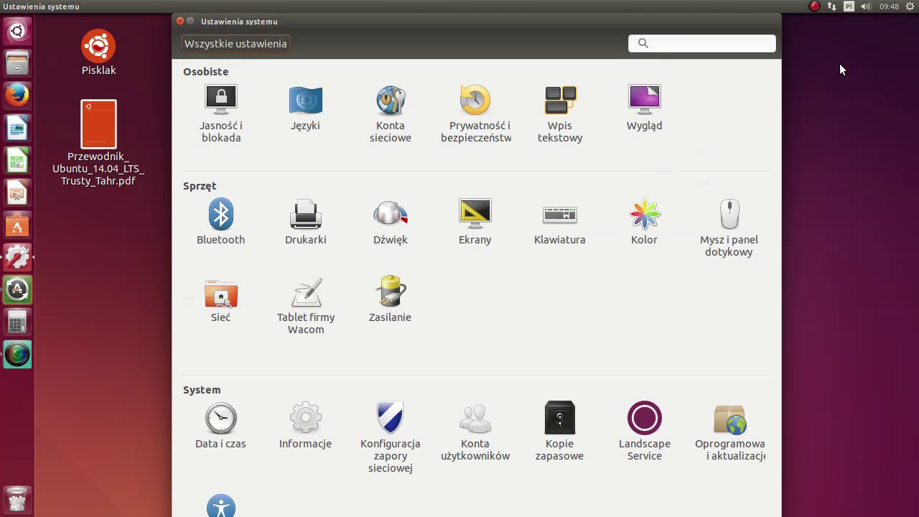
left_click(649, 104)
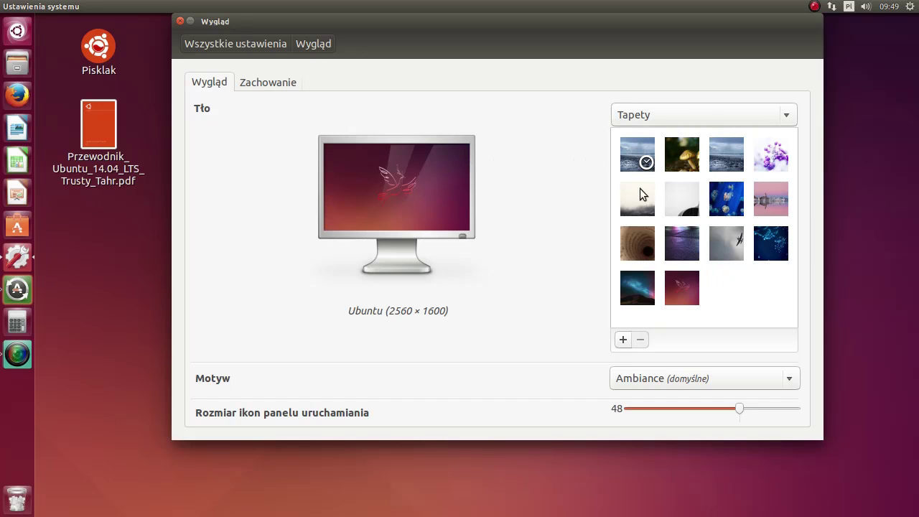
Step: Browse the Katalog obrazów background source, switch to Kolory i gradienty and apply the solid colour background
left_click(790, 117)
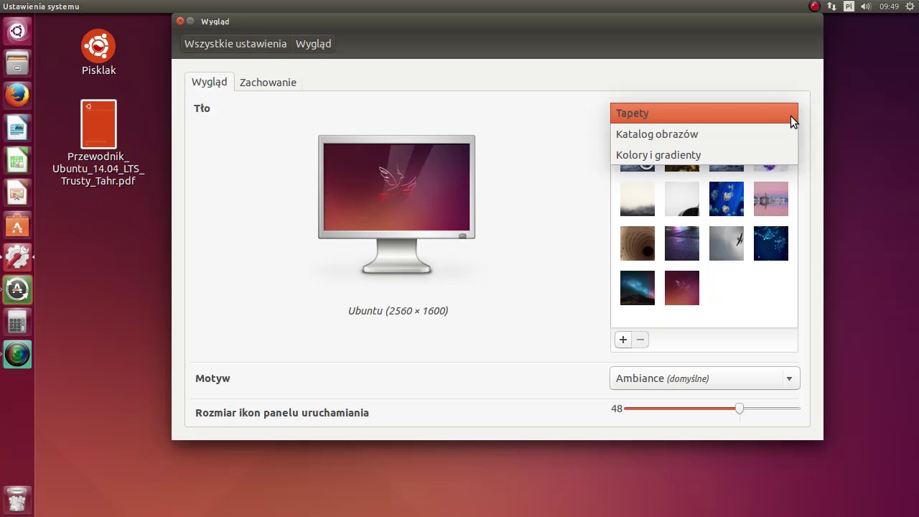
left_click(759, 135)
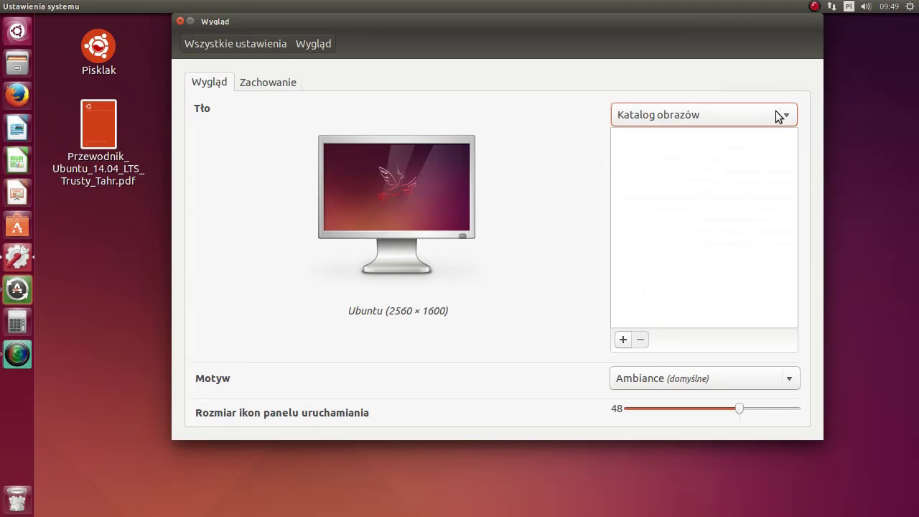
left_click(786, 116)
left_click(786, 116)
left_click(783, 120)
left_click(776, 138)
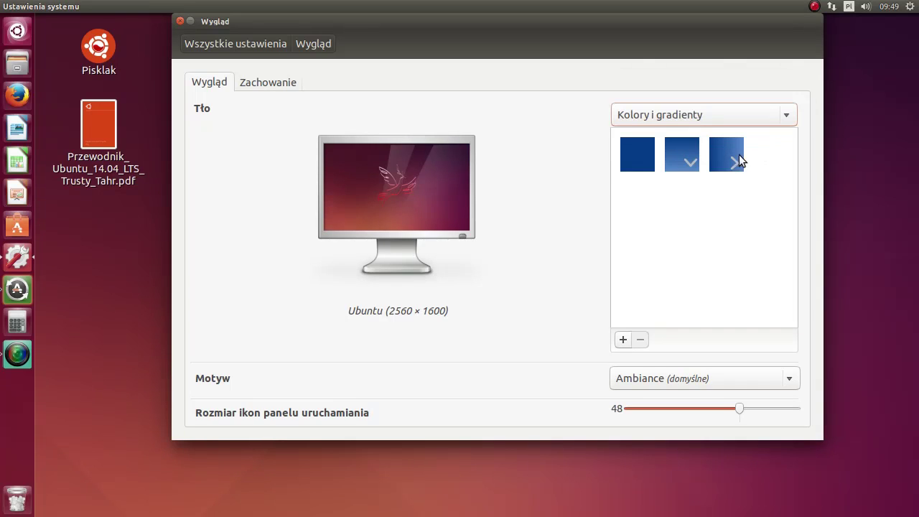
left_click(632, 158)
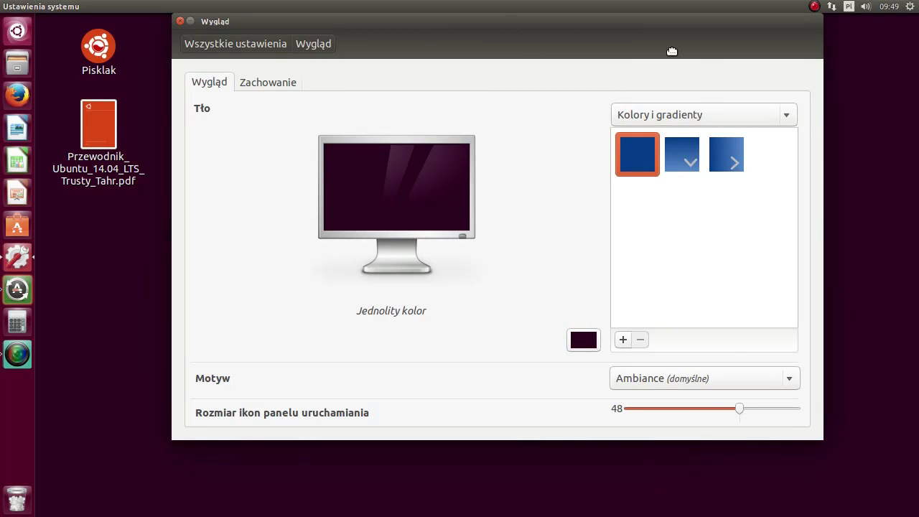
Step: Move the settings window aside to view the desktop, bring it back and apply the horizontal gradient background
left_click_drag(509, 22, 915, 85)
key("alt+F4")
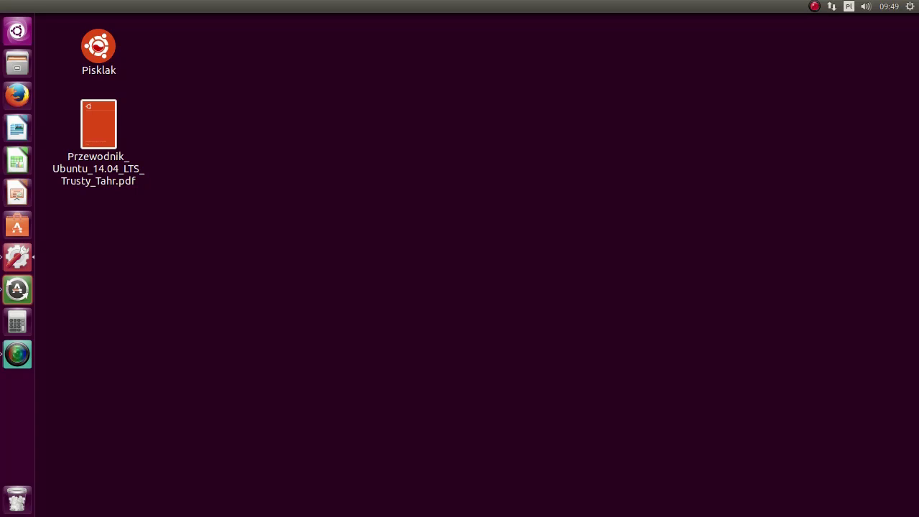
left_click_drag(915, 172, 735, 29)
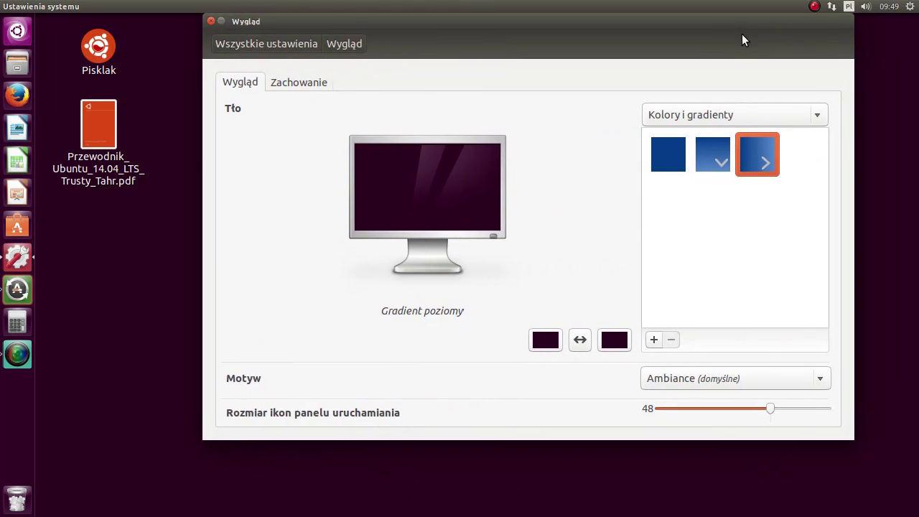
Step: Switch the background source to Tapety and apply the Water web wallpaper
left_click(820, 114)
left_click(802, 71)
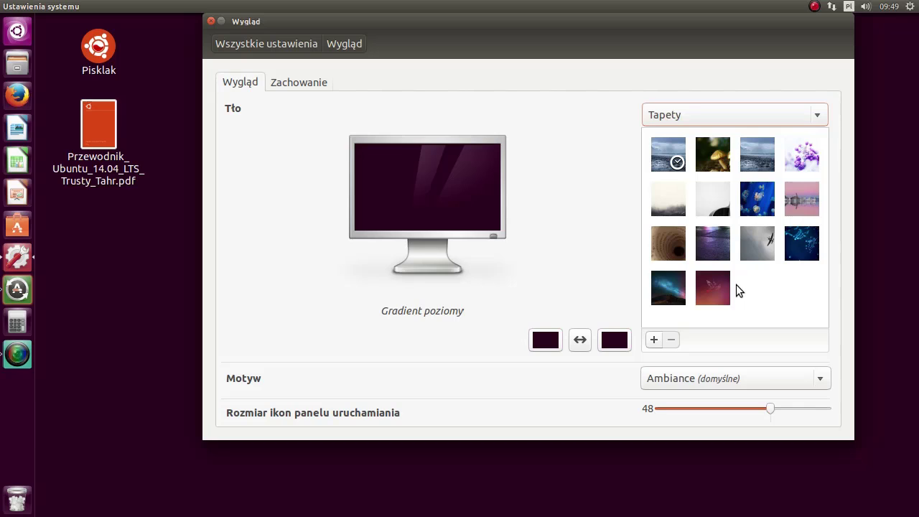
left_click(807, 245)
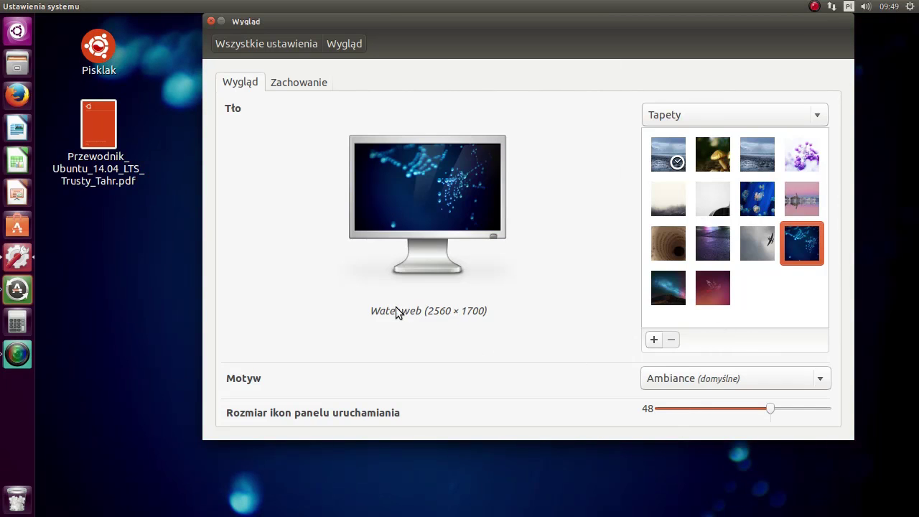
Step: Set the desktop theme to High Contrast
left_click(824, 381)
left_click(825, 381)
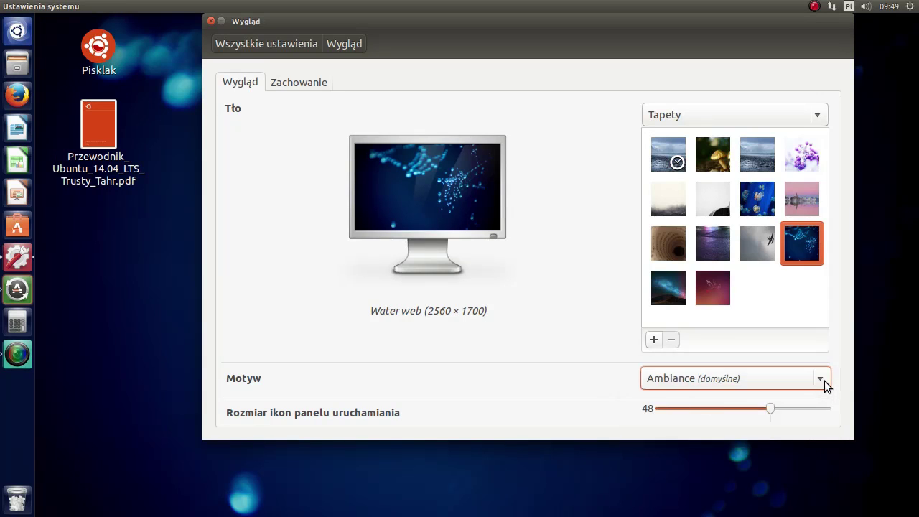
left_click(825, 381)
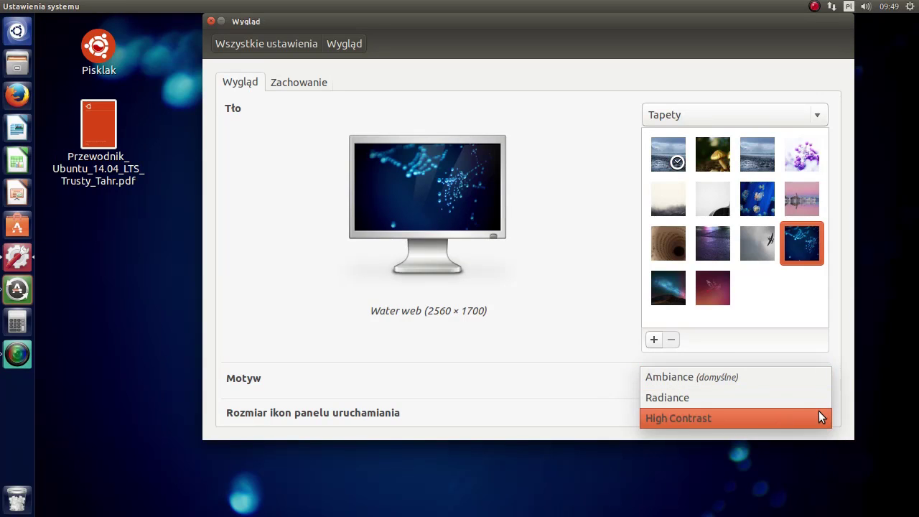
left_click(820, 415)
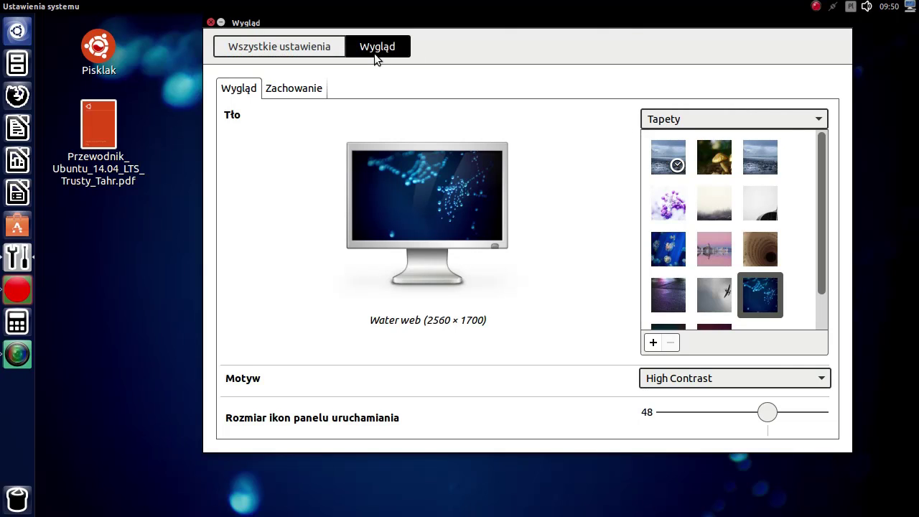
Step: Set the desktop theme to Radiance and return it to the default Ambiance
left_click(815, 380)
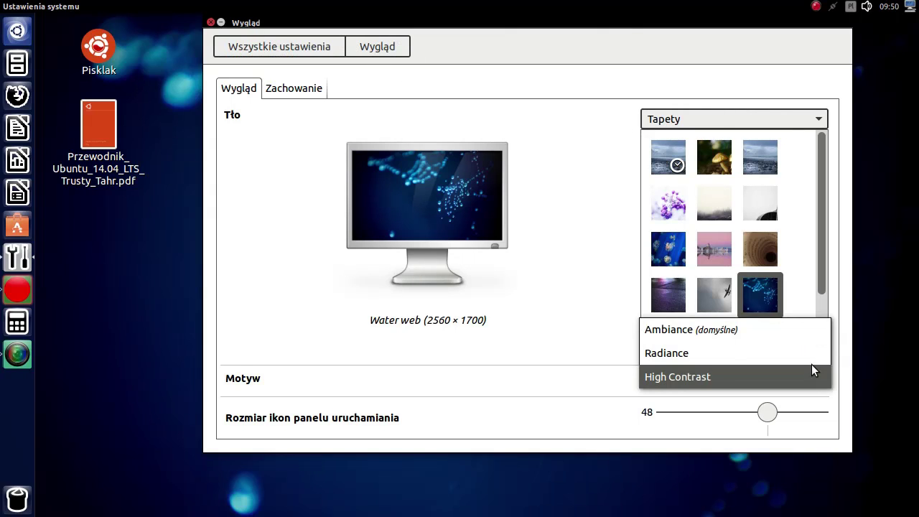
left_click(810, 354)
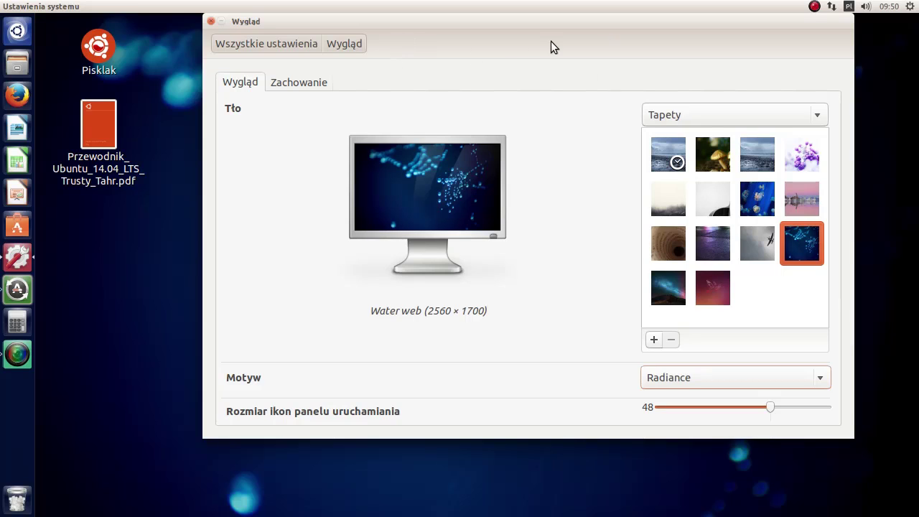
left_click(814, 376)
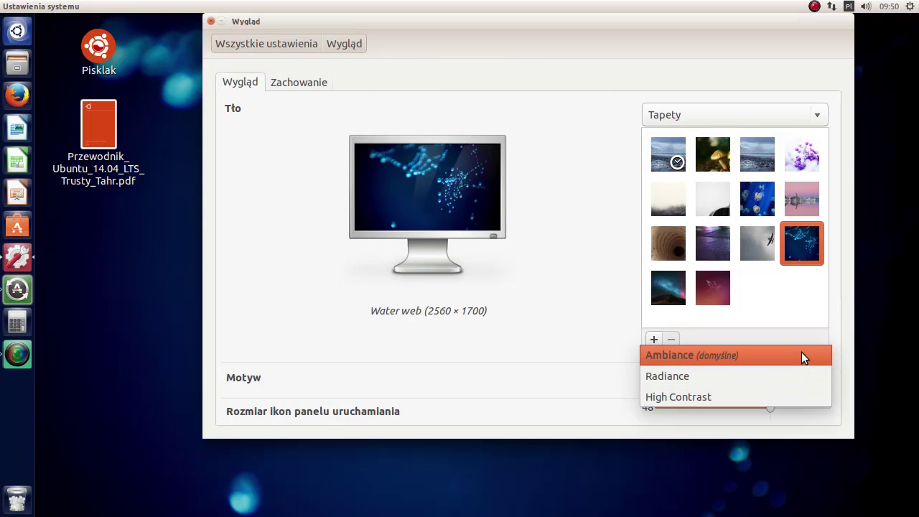
left_click(801, 353)
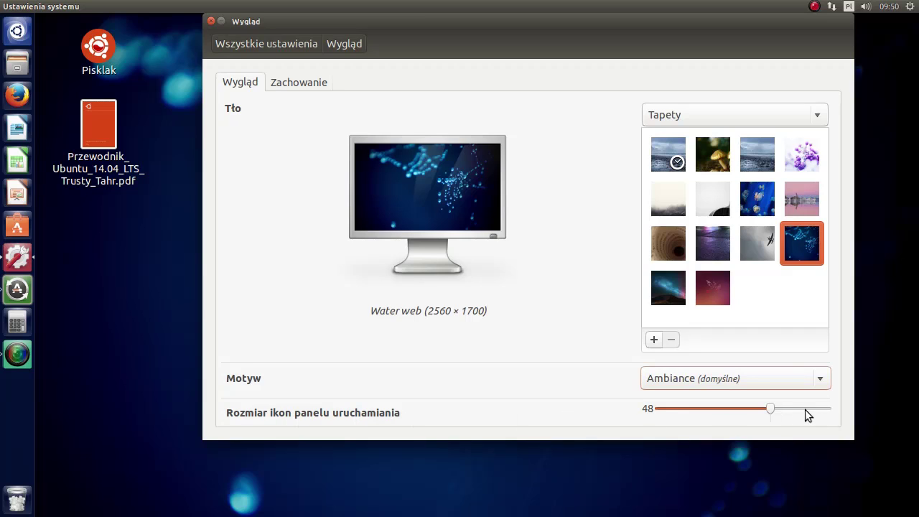
Step: Enlarge the launcher icons to 56, shrink them to 18, and return the size to 48
left_click_drag(770, 408, 800, 407)
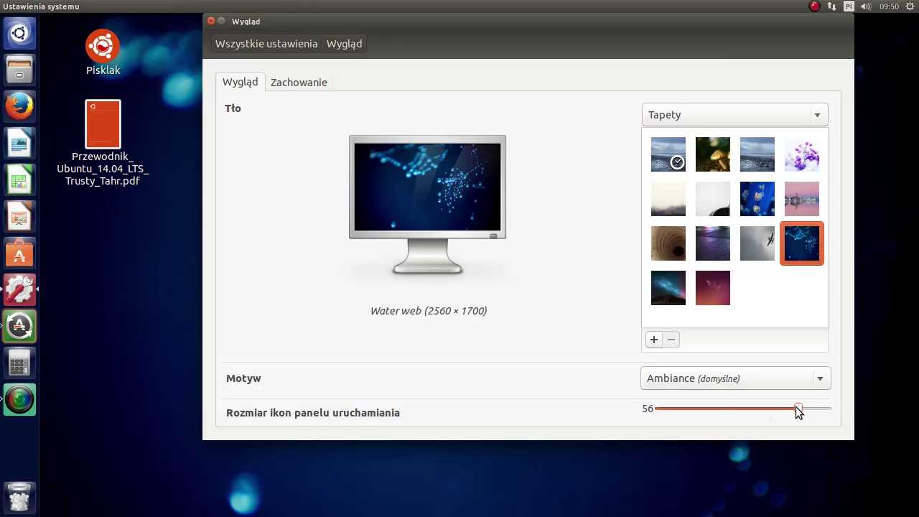
left_click_drag(796, 407, 784, 408)
left_click_drag(725, 409, 668, 411)
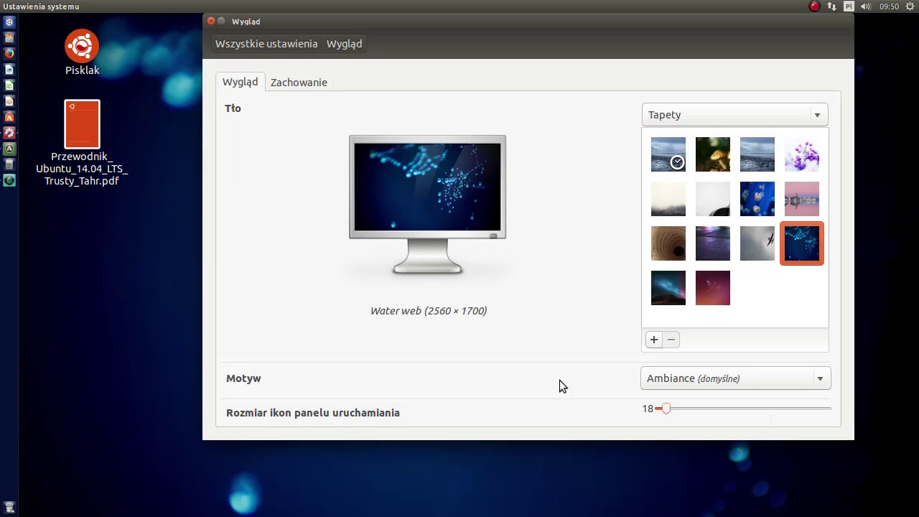
left_click_drag(668, 407, 773, 409)
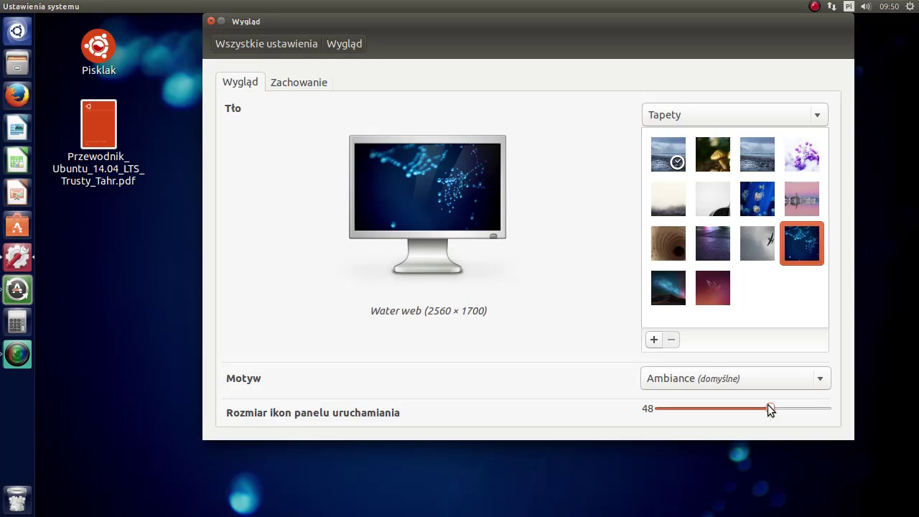
Step: In the Zachowanie settings, turn on automatic hiding of the launcher, reveal it from the screen's left edge, and turn hiding off
left_click(304, 81)
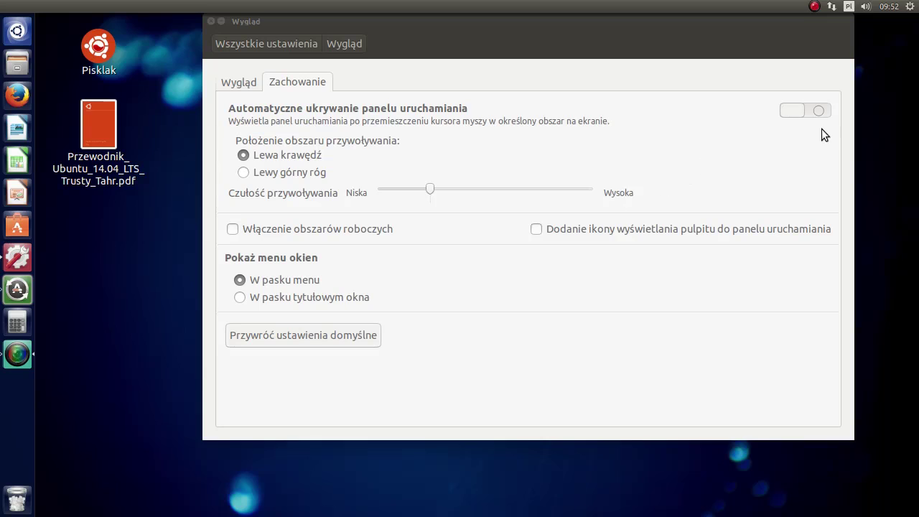
left_click(820, 115)
left_click(819, 114)
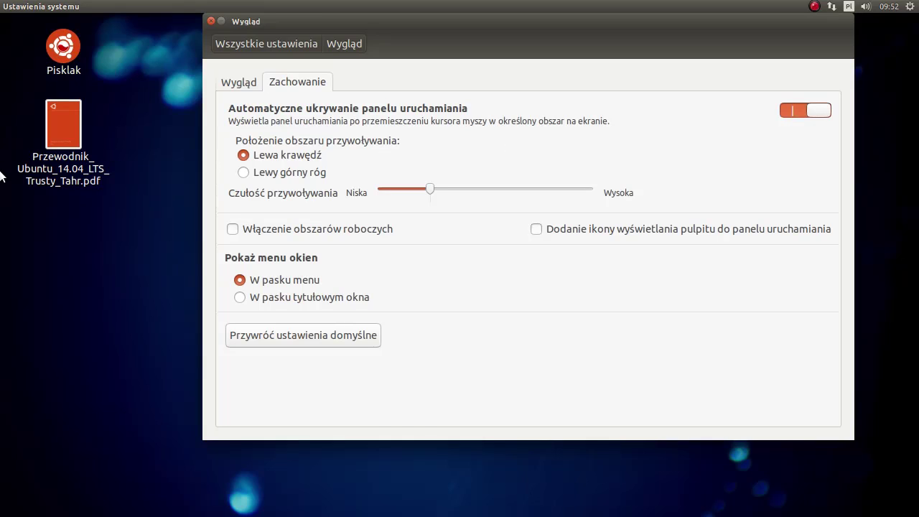
mouse_move(1, 47)
mouse_move(1, 130)
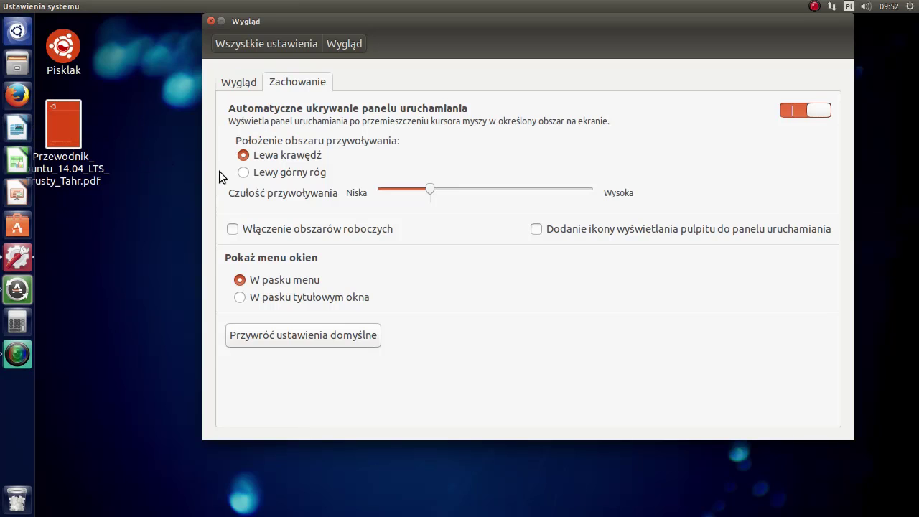
left_click(805, 113)
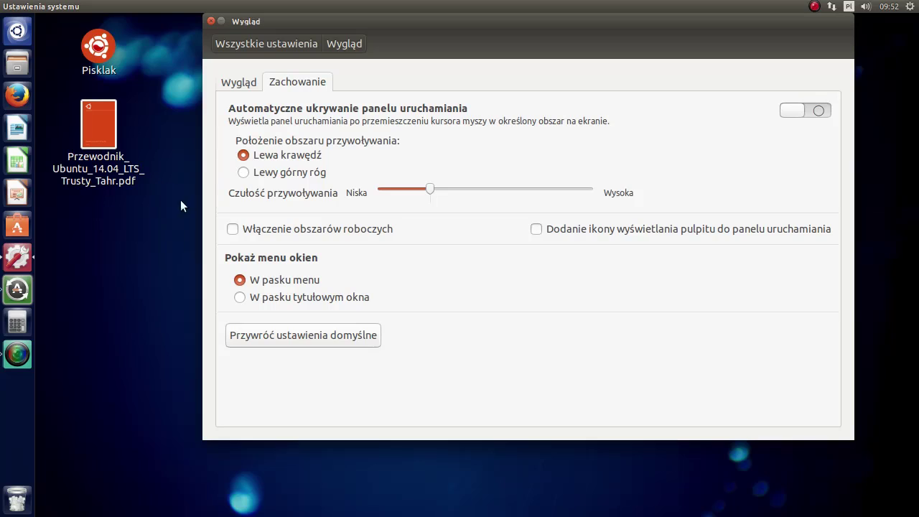
Step: Enable workspaces to see the workspace switcher in the launcher, and disable them again
left_click(262, 234)
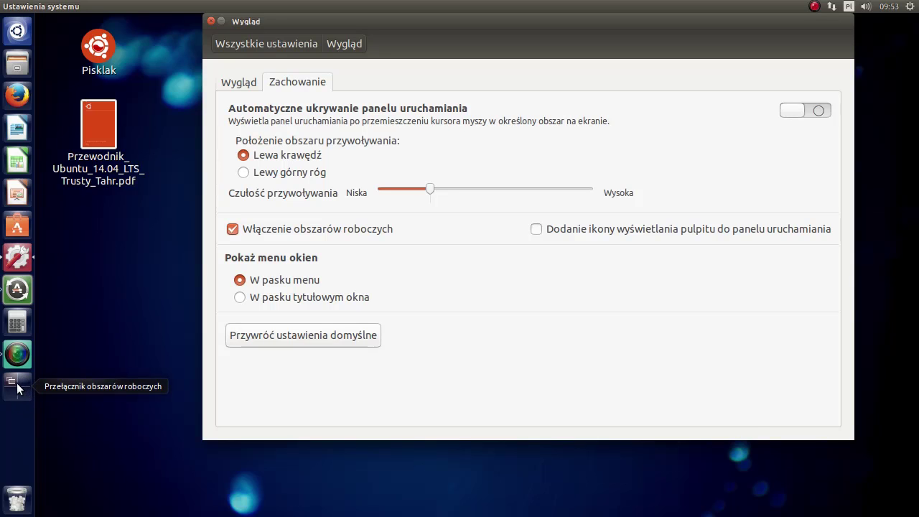
left_click(275, 231)
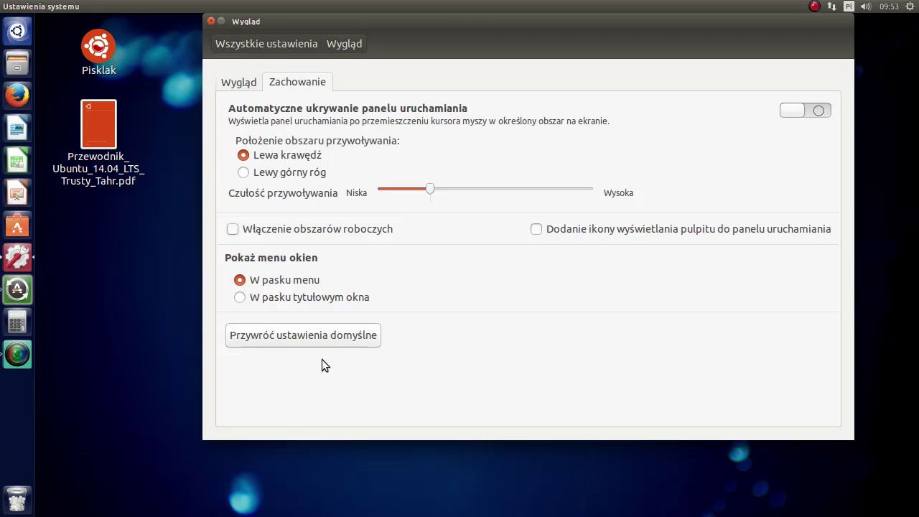
Step: Restore the default behaviour settings and return to the Wygląd settings
left_click(353, 332)
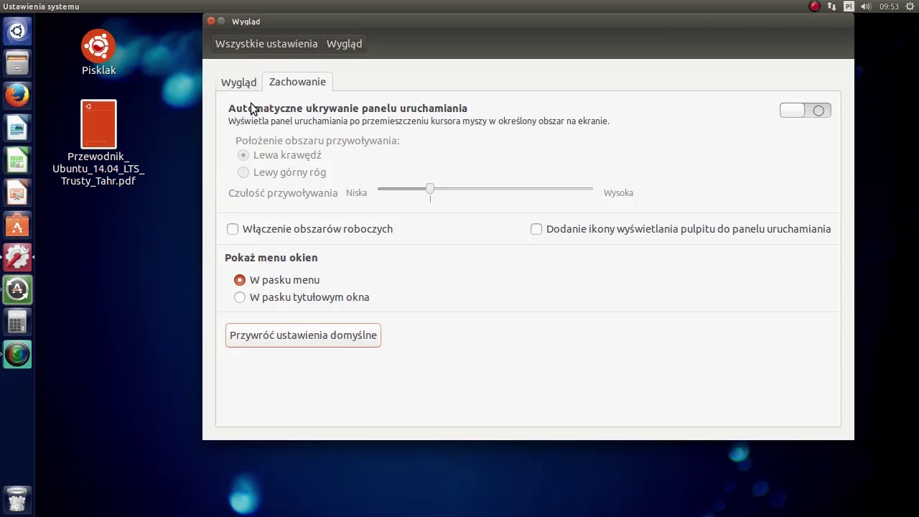
left_click(250, 85)
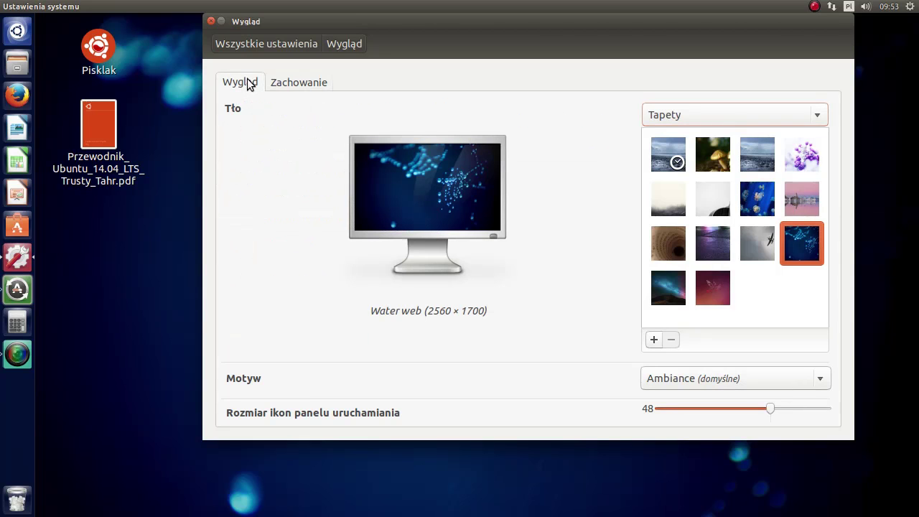